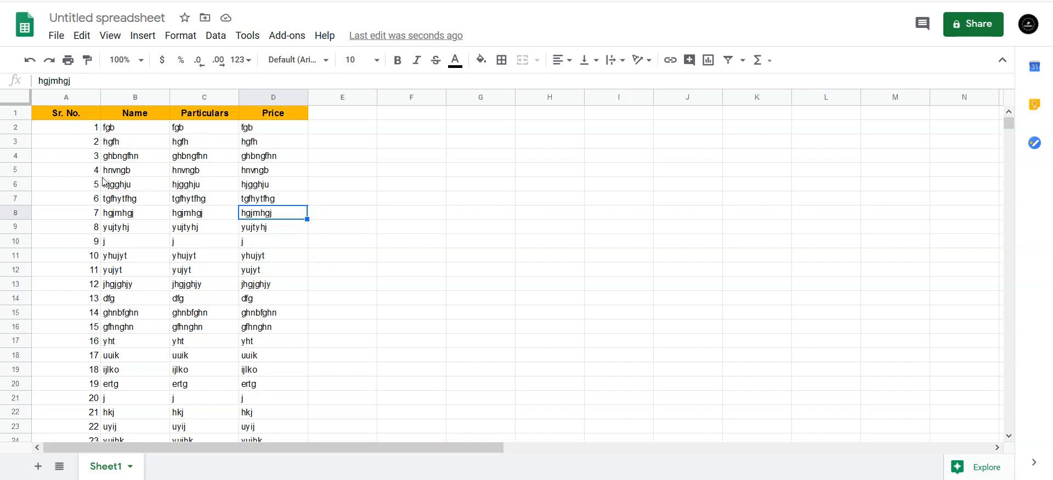
Select header cells A1:D1 and freeze 1 row so the yellow header stays fixed
scroll(49, 273, down, 7)
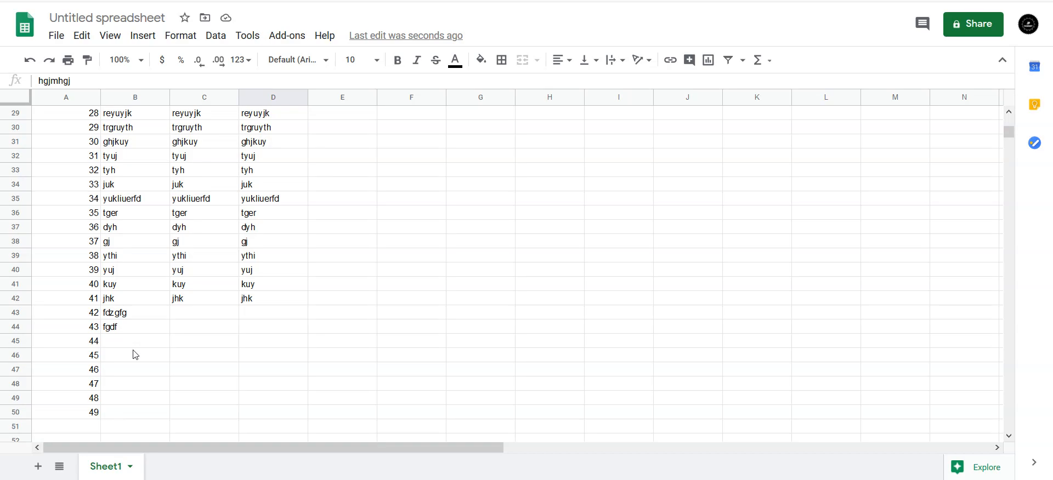
scroll(141, 277, up, 4)
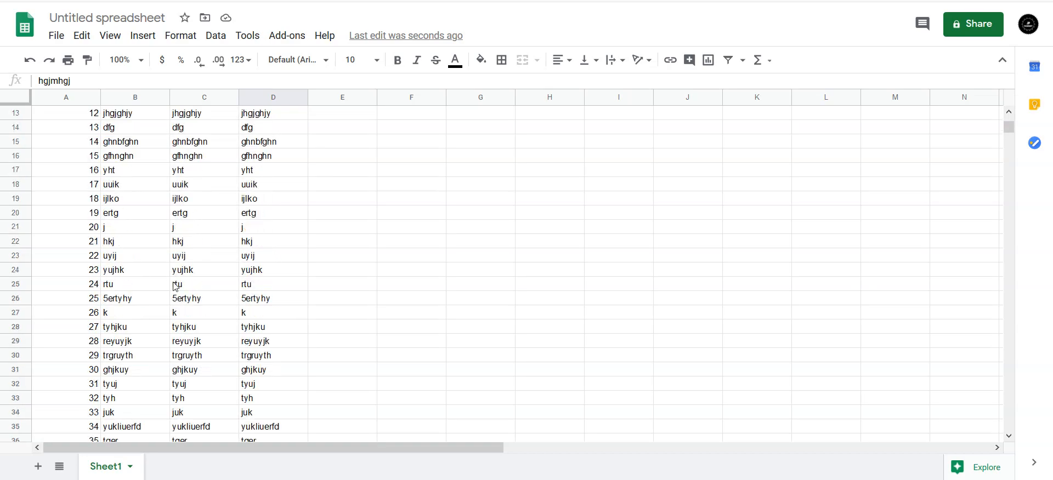
scroll(141, 222, up, 3)
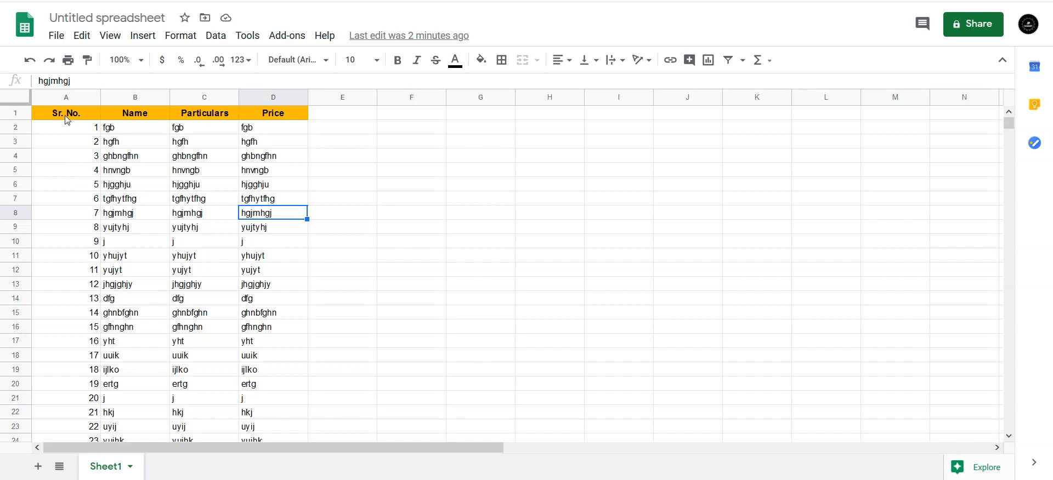
drag(62, 114, 301, 113)
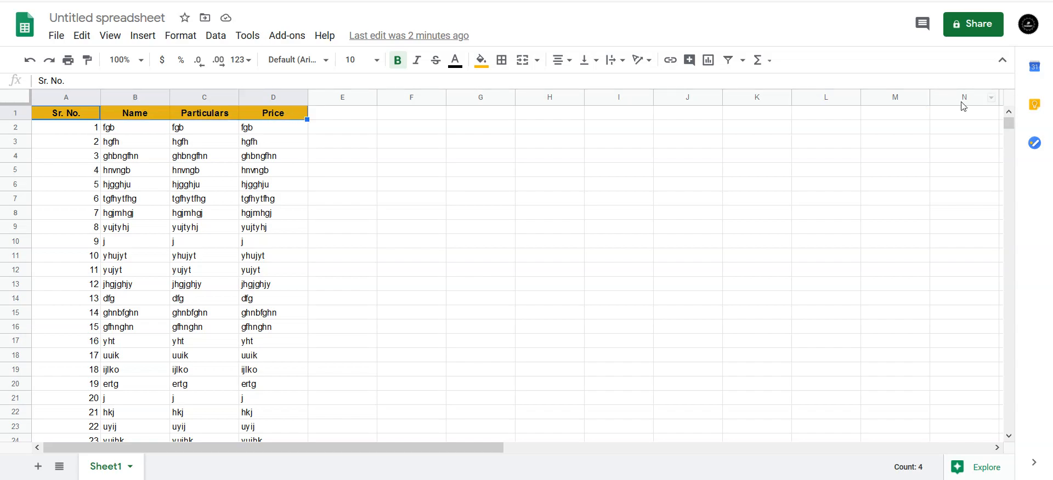
drag(432, 447, 198, 421)
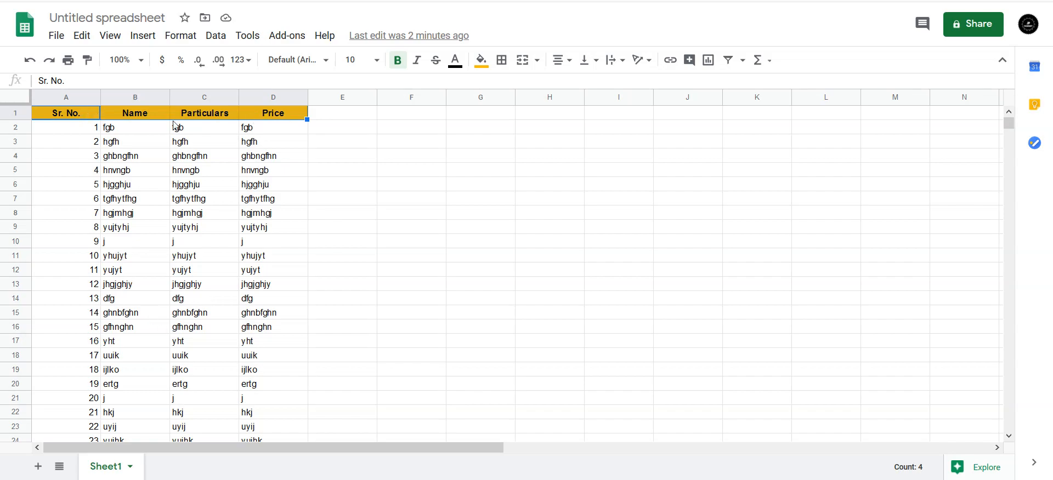
click(111, 39)
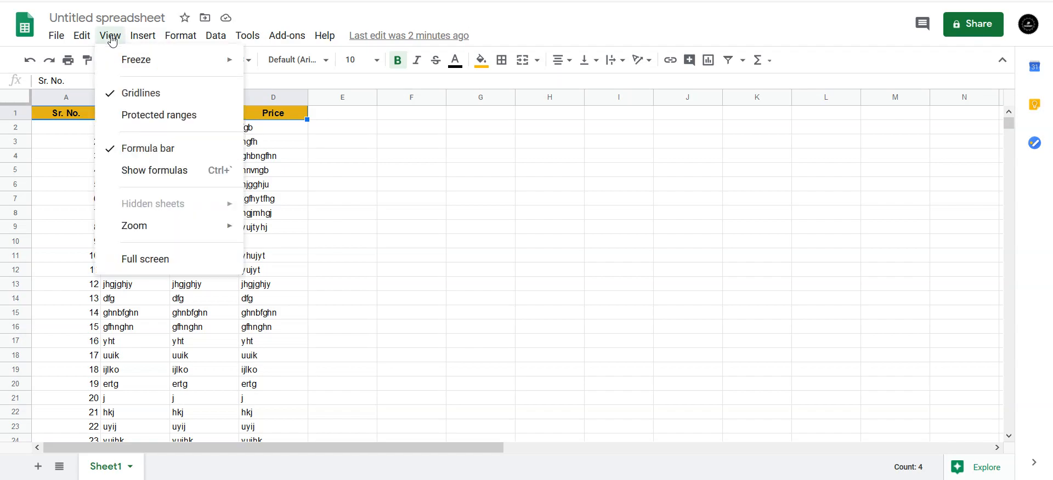
mouse_move(119, 63)
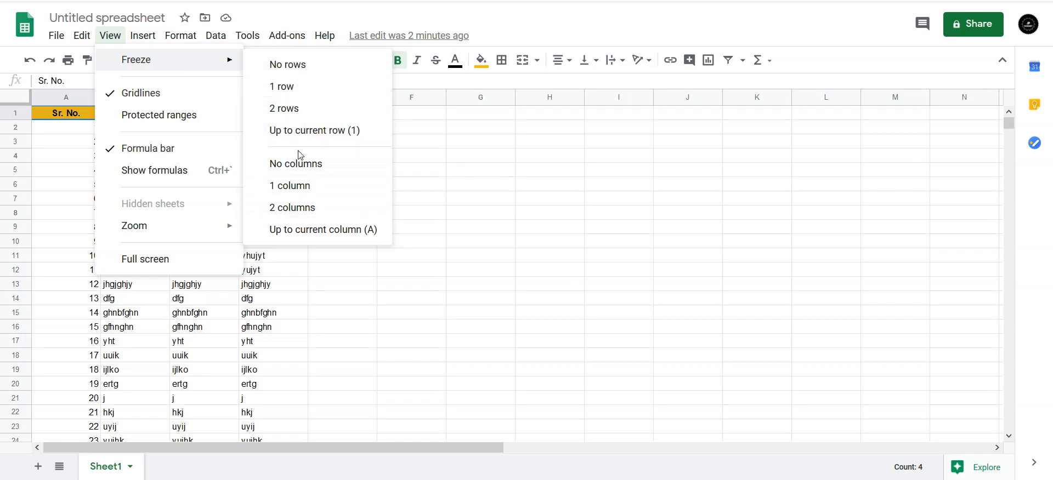
click(291, 94)
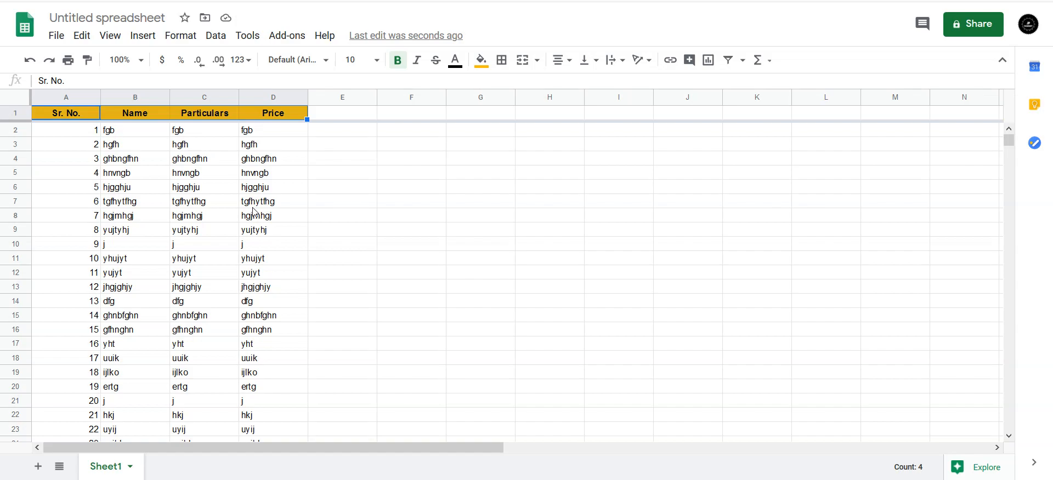
scroll(254, 212, down, 8)
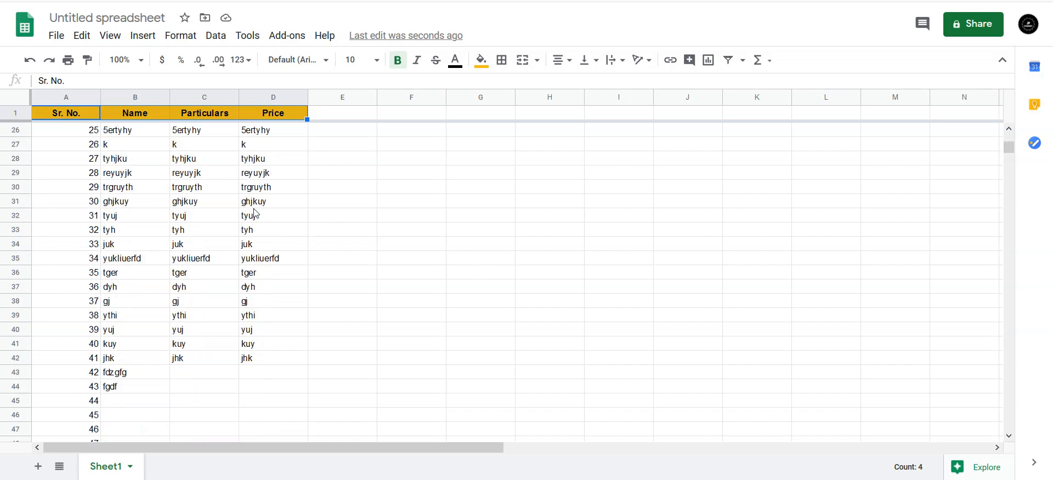
scroll(211, 213, down, 3)
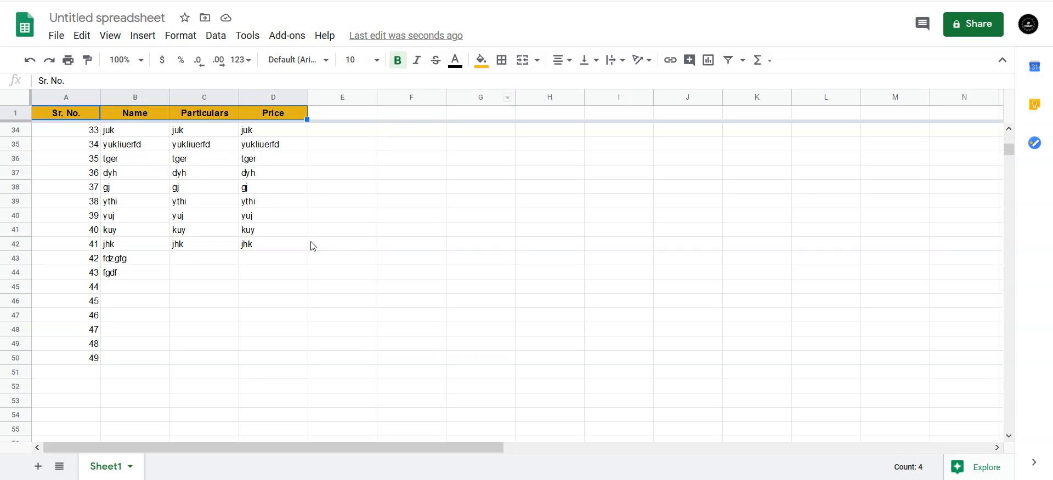
scroll(175, 213, up, 11)
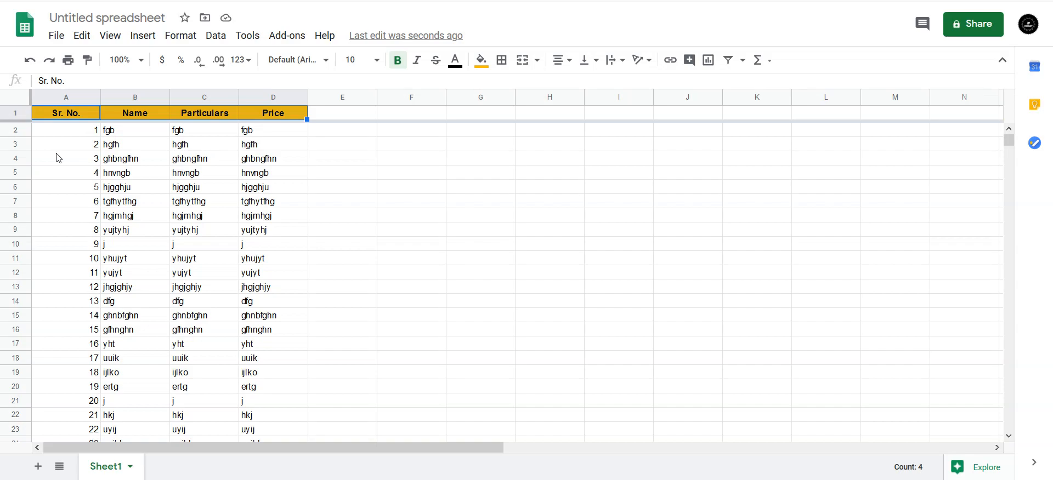
Select cells in the Sr. No. column and freeze 1 column
drag(69, 132, 64, 360)
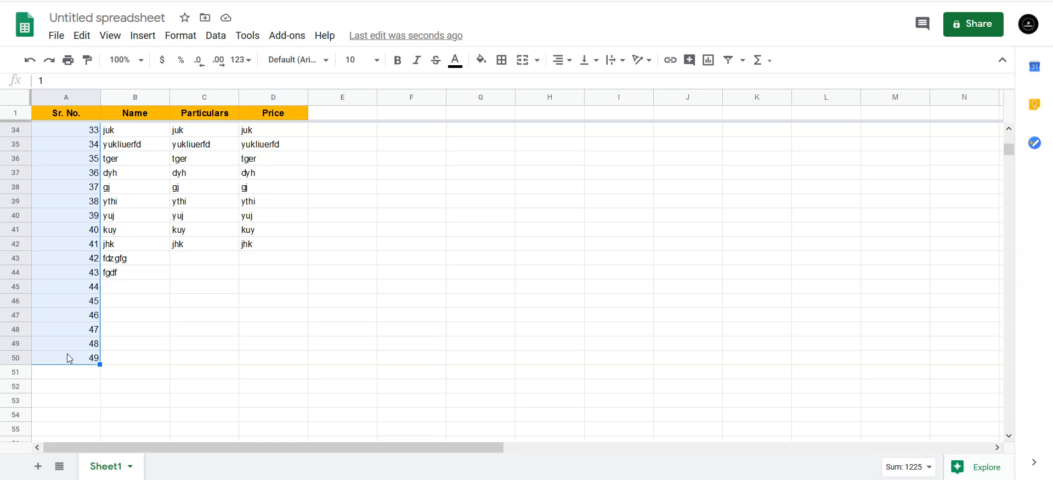
click(113, 38)
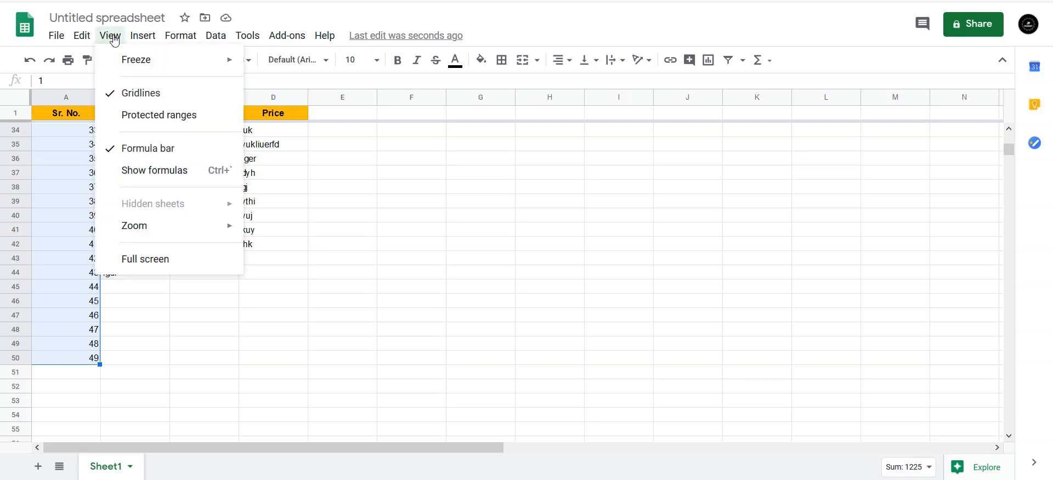
mouse_move(228, 65)
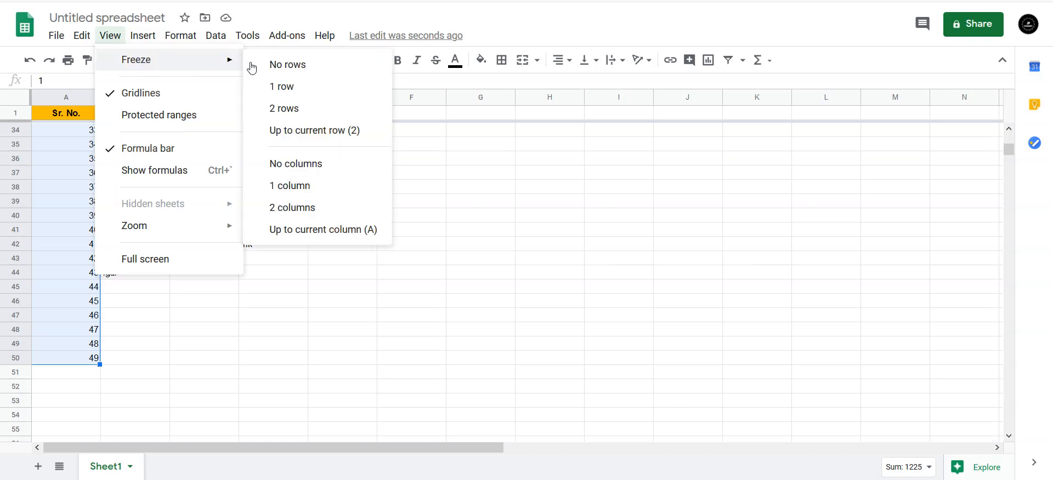
click(298, 187)
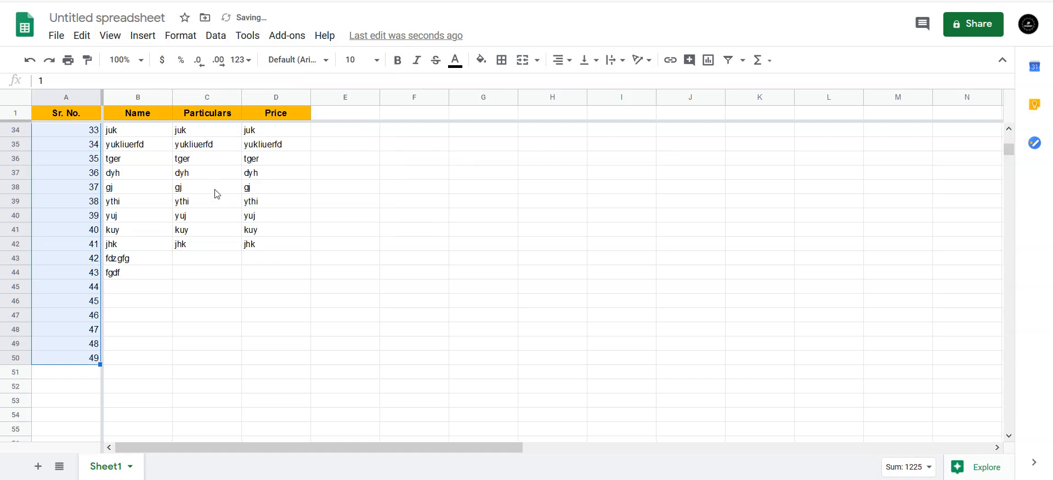
Move across row 50 and down column C to check the frozen column stays fixed
click(190, 221)
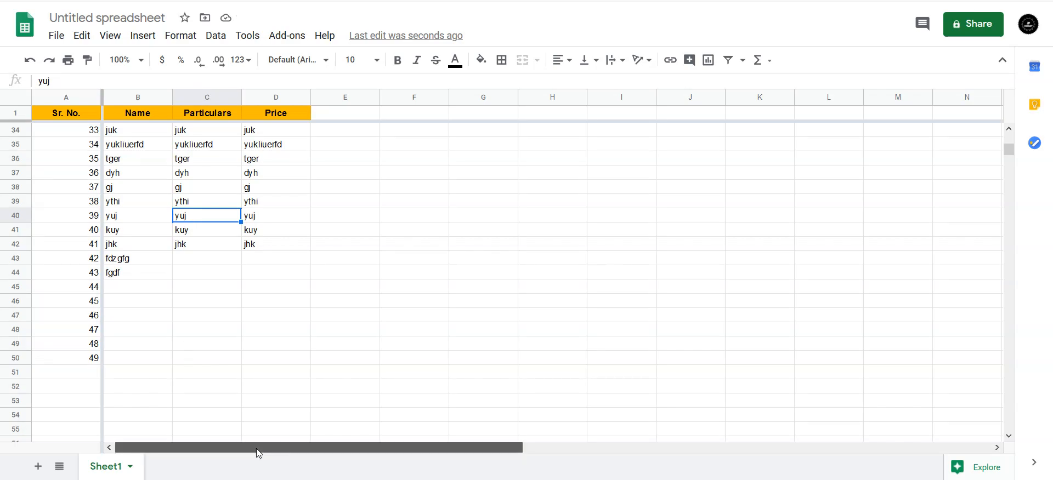
click(324, 360)
key(Right)
key(Right)
key(Right)
key(Right)
key(Right)
key(Right)
key(Right)
key(Right)
key(Right)
key(Right)
key(Right)
key(Right)
key(Right)
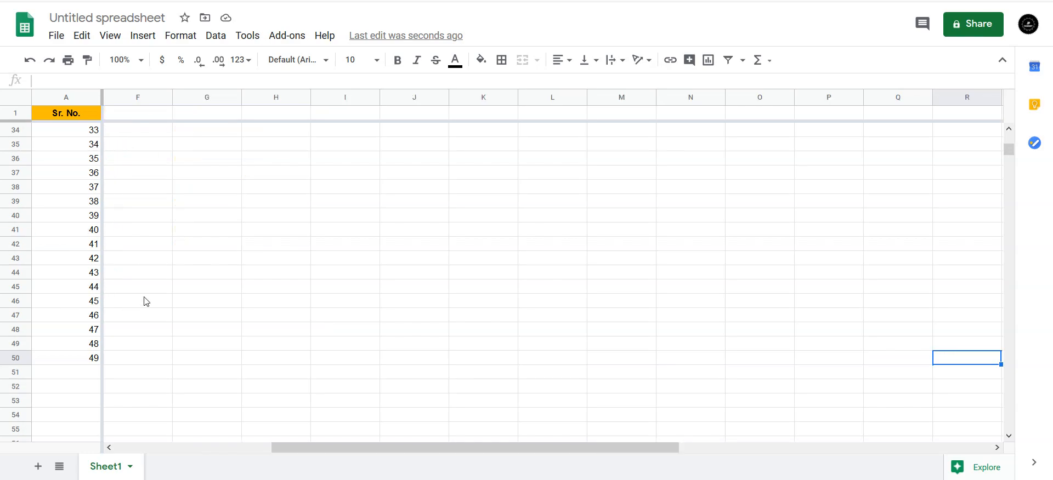
key(Left)
key(Left)
key(Left)
key(Left)
key(Left)
key(Left)
key(Left)
key(Left)
key(Left)
key(Left)
key(Left)
key(Left)
key(Left)
key(Left)
key(Left)
key(Left)
key(Left)
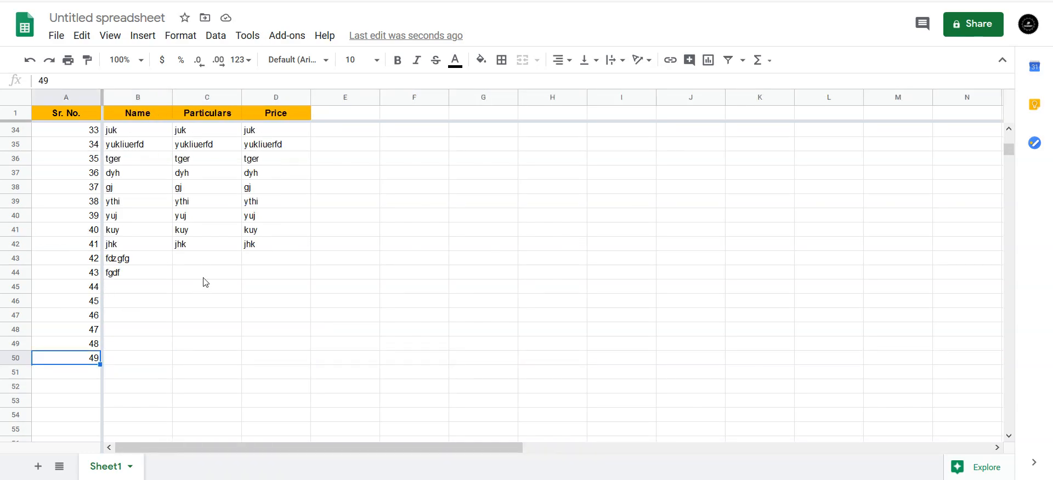
click(195, 332)
key(Down)
key(Down)
key(Down)
key(Down)
key(Down)
key(Down)
key(Down)
key(Down)
key(Down)
key(Down)
key(Down)
key(Down)
key(Down)
key(Down)
key(Down)
key(Down)
key(Down)
key(Down)
key(Down)
key(Down)
key(Down)
key(Down)
key(Down)
key(Down)
key(Down)
key(Down)
key(Down)
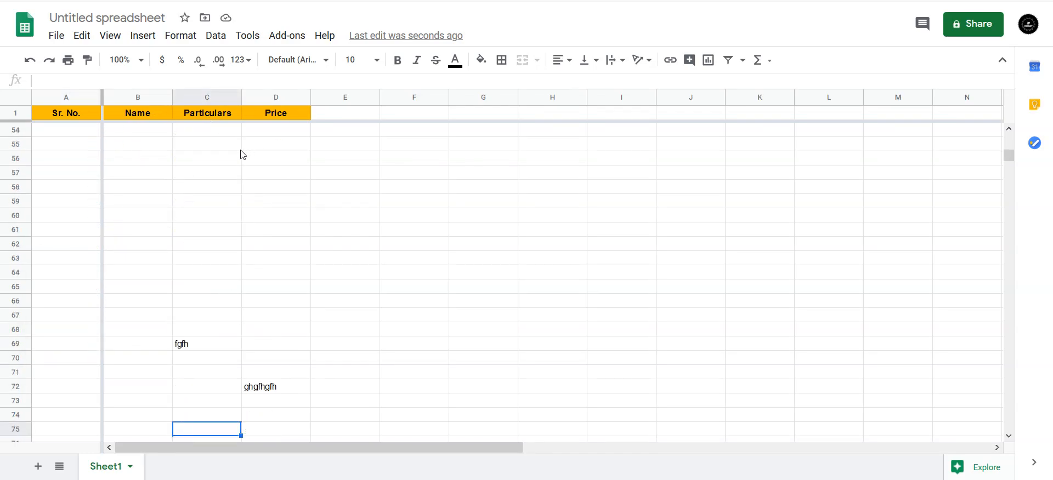
Type filler text 'gfhgf' in C61, 'hghgf' in D64 and 'gfhg' in B55
click(226, 235)
text(gfhgf)
click(250, 269)
text(hghgf)
click(146, 145)
text(gfhg)
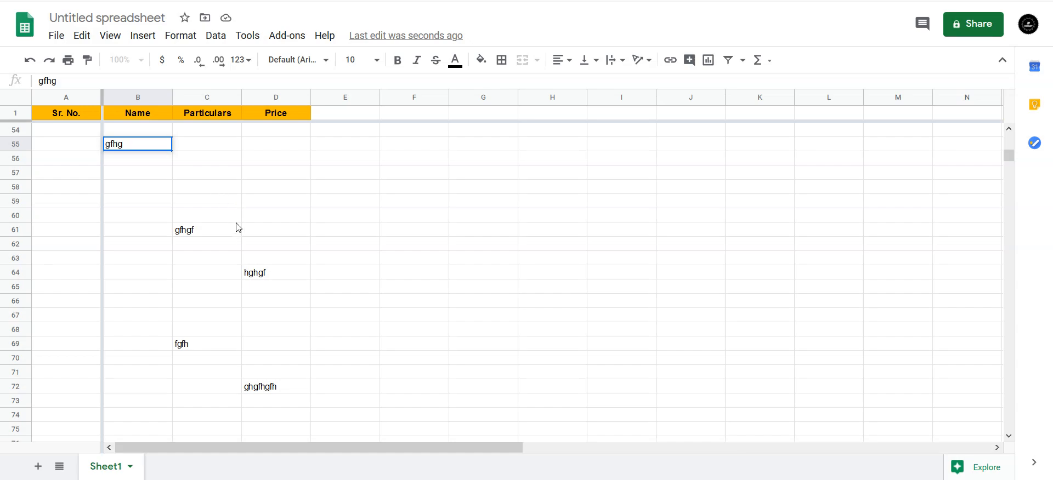
Commit the B55 entry and apply the 1-row freeze again
click(266, 186)
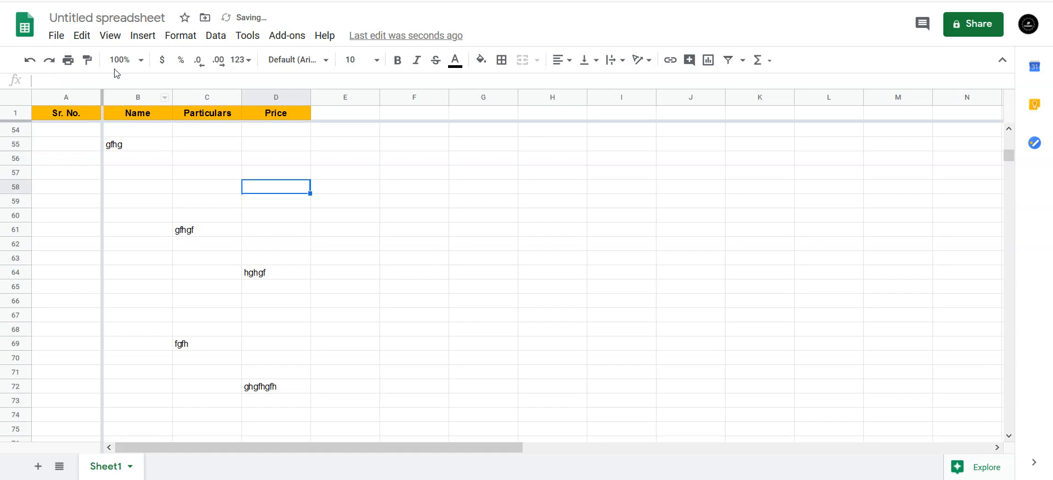
click(110, 36)
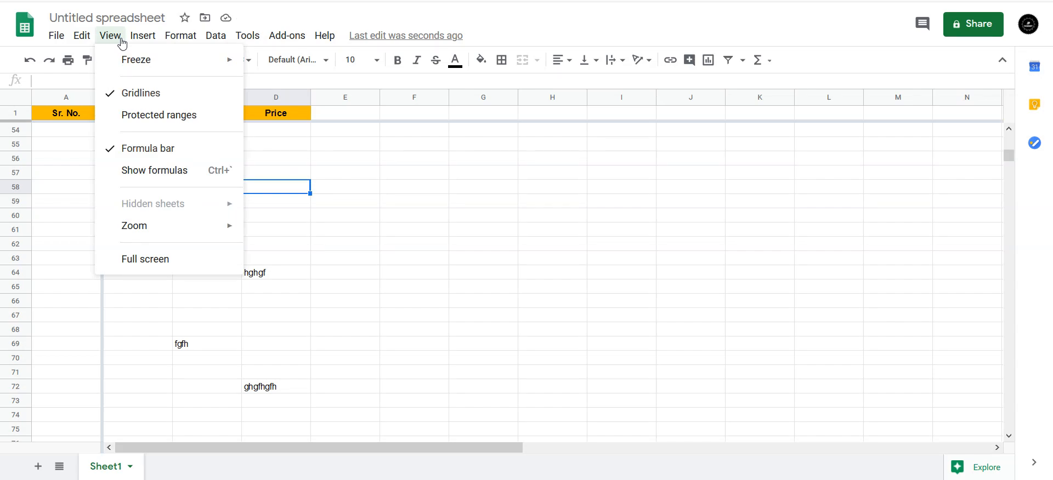
mouse_move(134, 62)
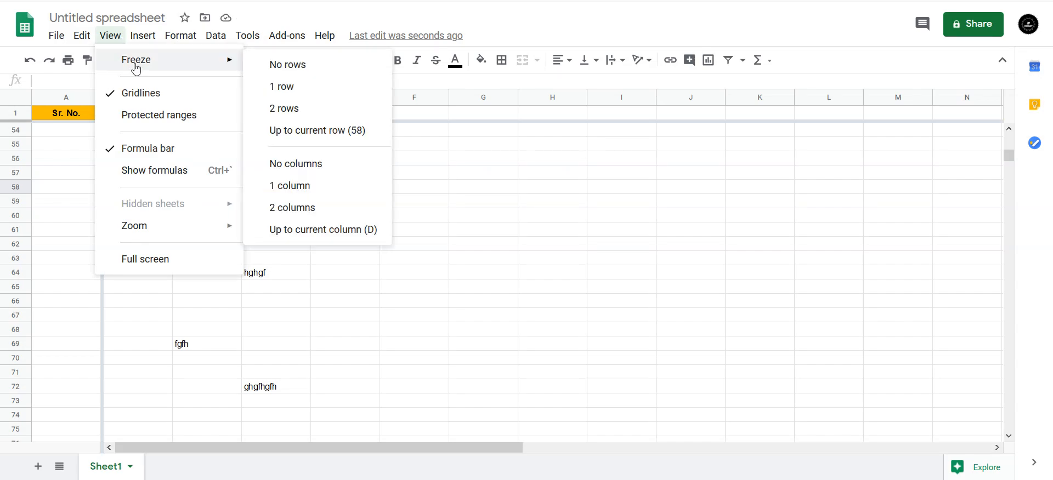
click(282, 89)
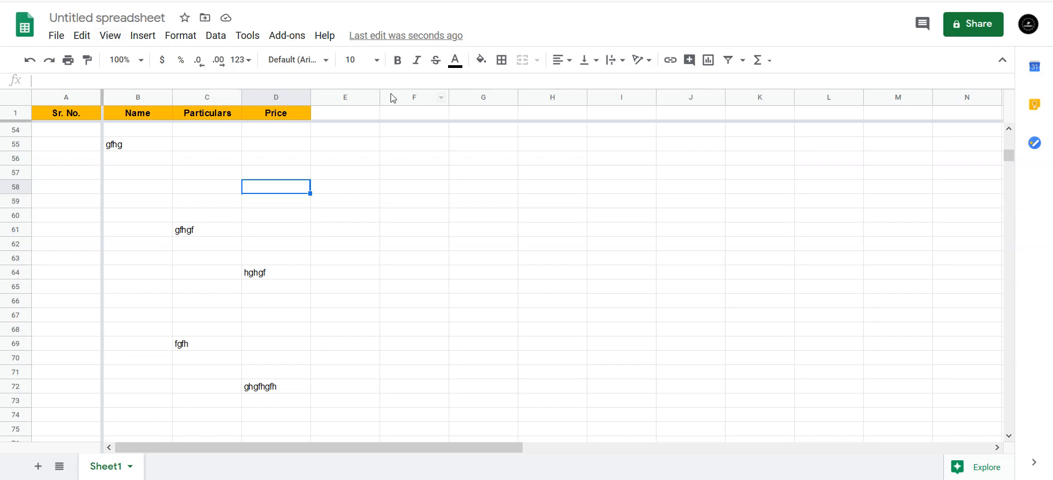
Select header cells A1:E1 and set row freezing to No rows
click(352, 114)
drag(65, 117, 371, 117)
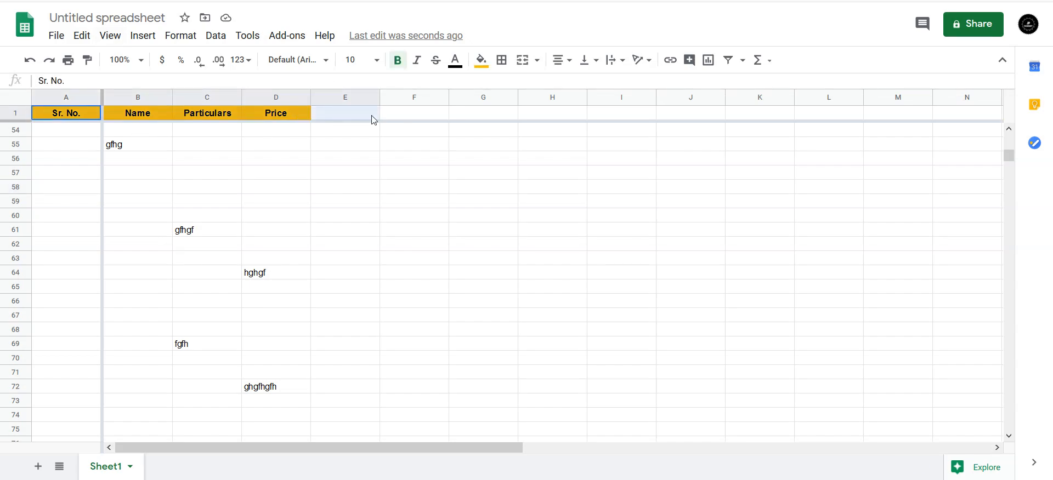
click(117, 42)
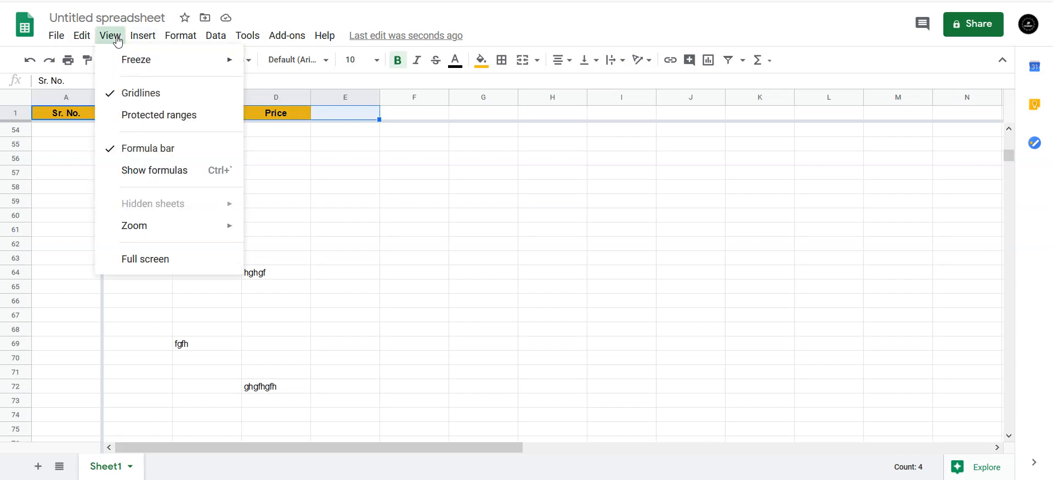
mouse_move(165, 61)
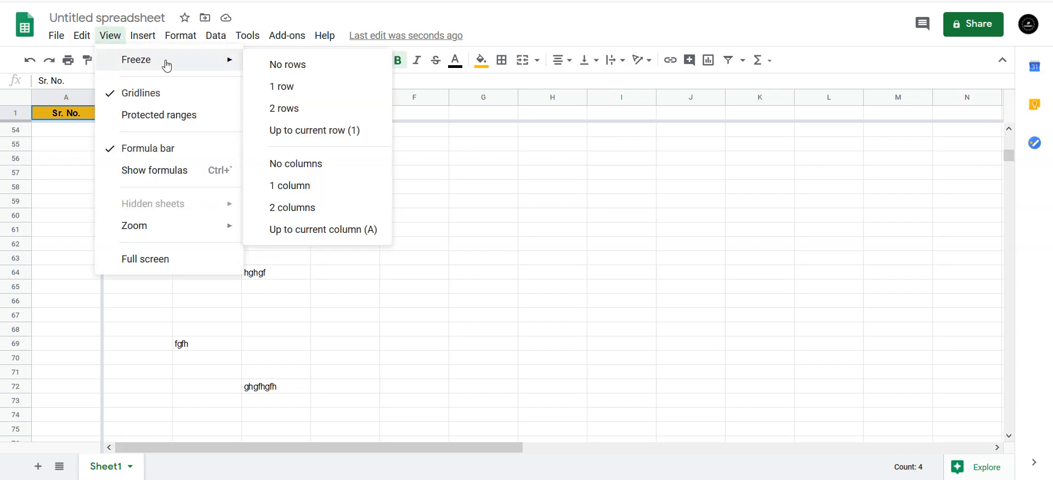
click(288, 66)
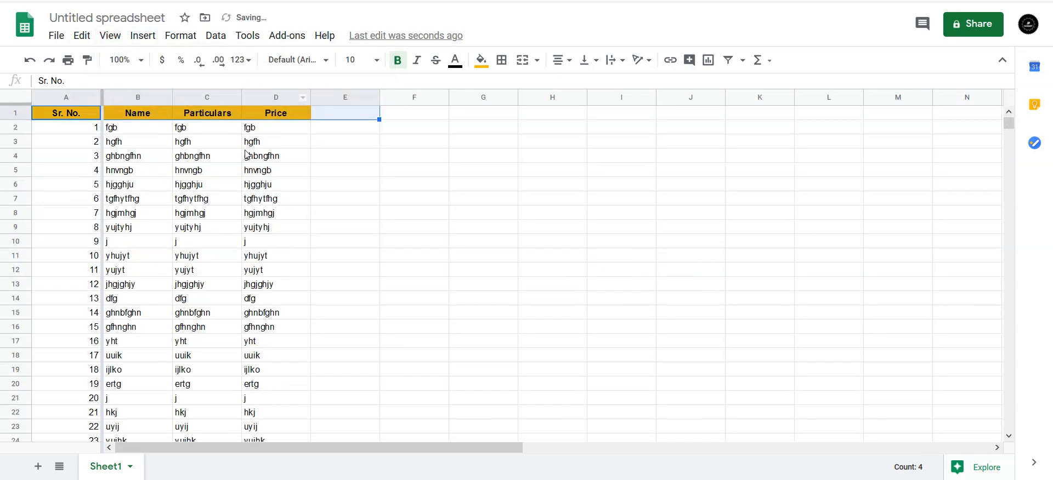
Select A2:A9, set column freezing to No columns, then select empty cell G9
drag(80, 132, 85, 230)
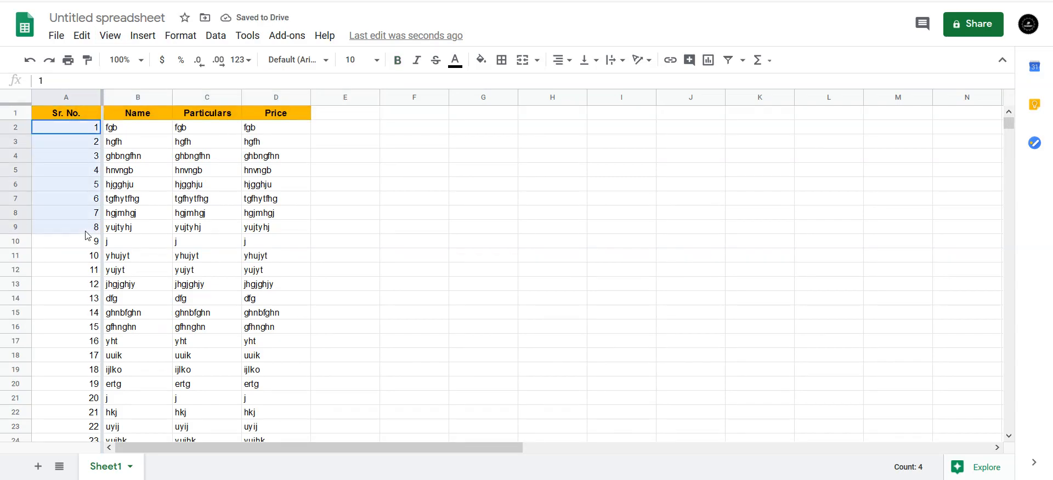
click(109, 36)
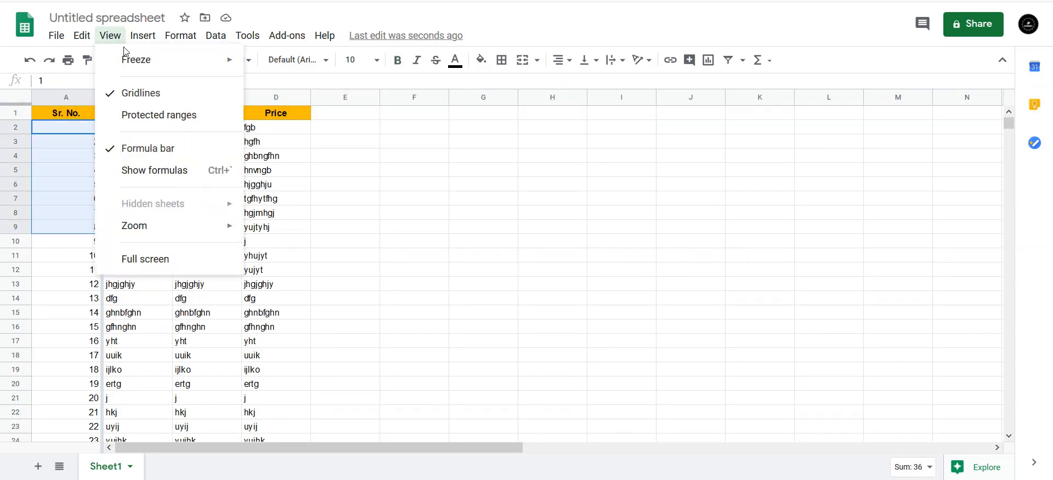
mouse_move(157, 65)
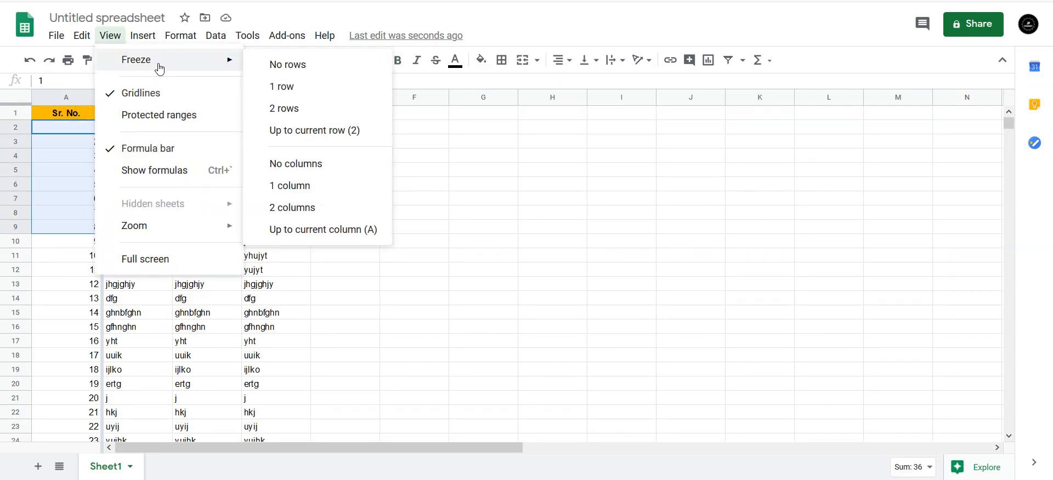
click(316, 169)
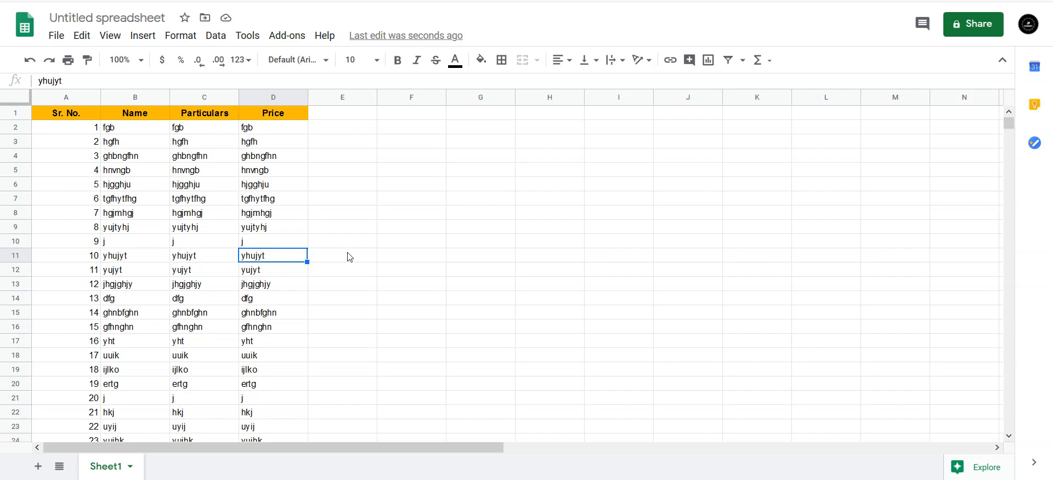
click(488, 232)
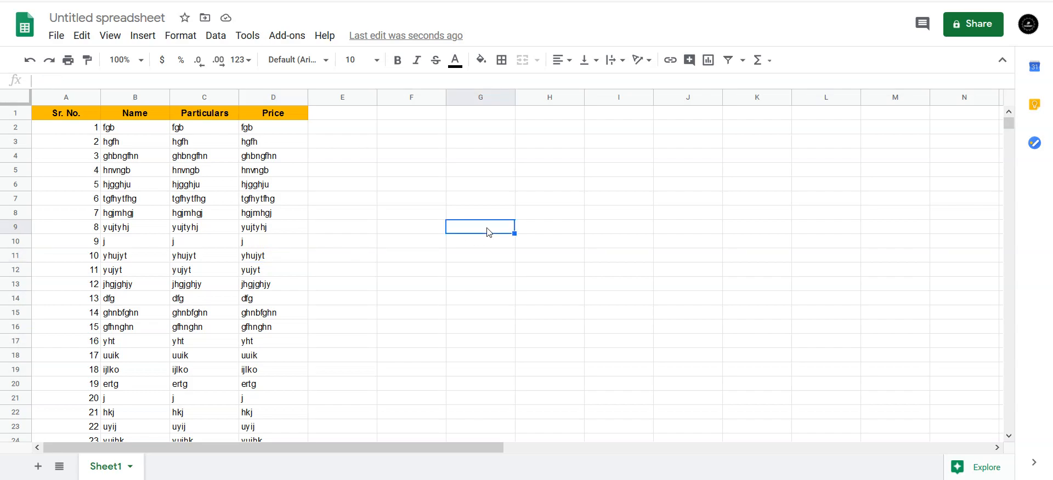